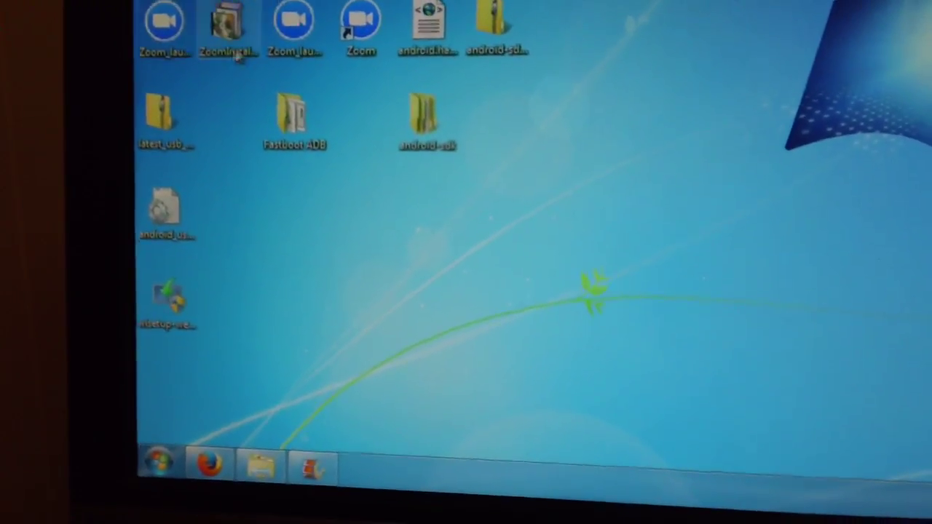
# - Select the Zoom installer desktop icon, then bring the My Movie project window back
pyautogui.click(232, 36)
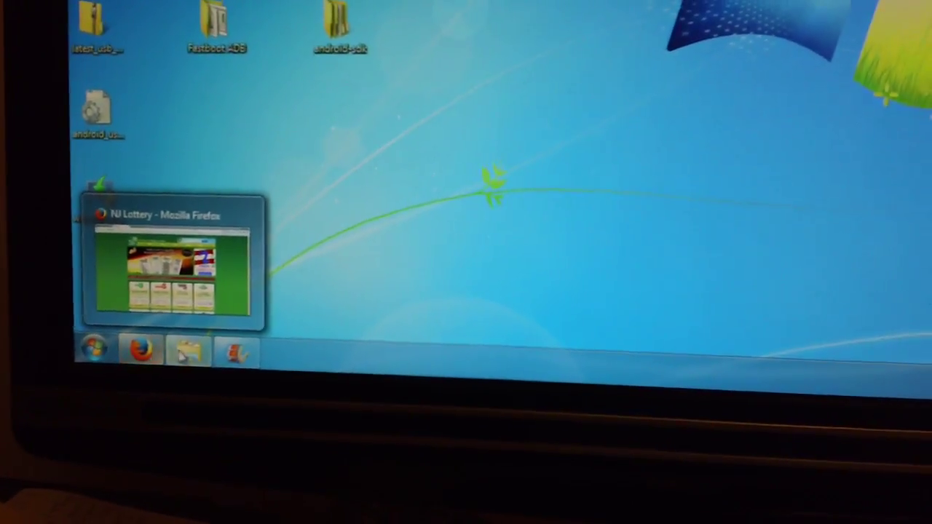
pyautogui.moveTo(313, 466)
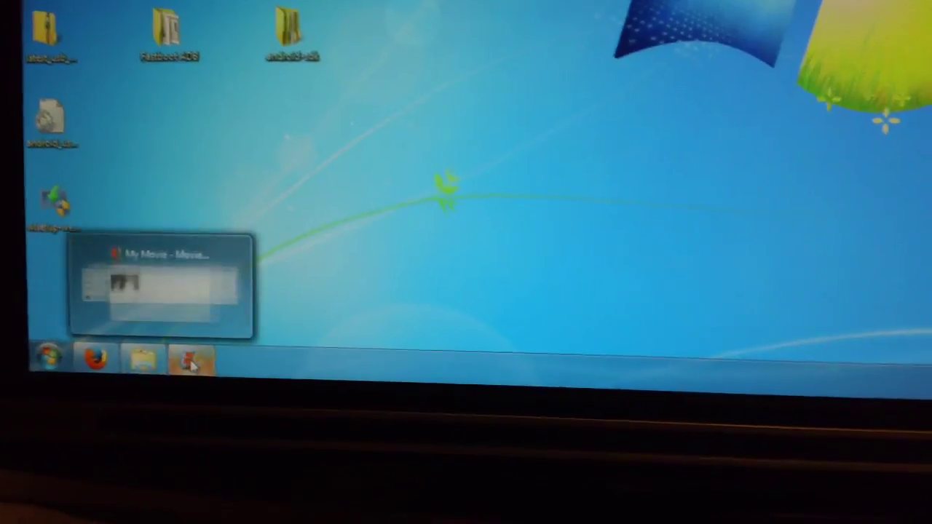
pyautogui.click(182, 362)
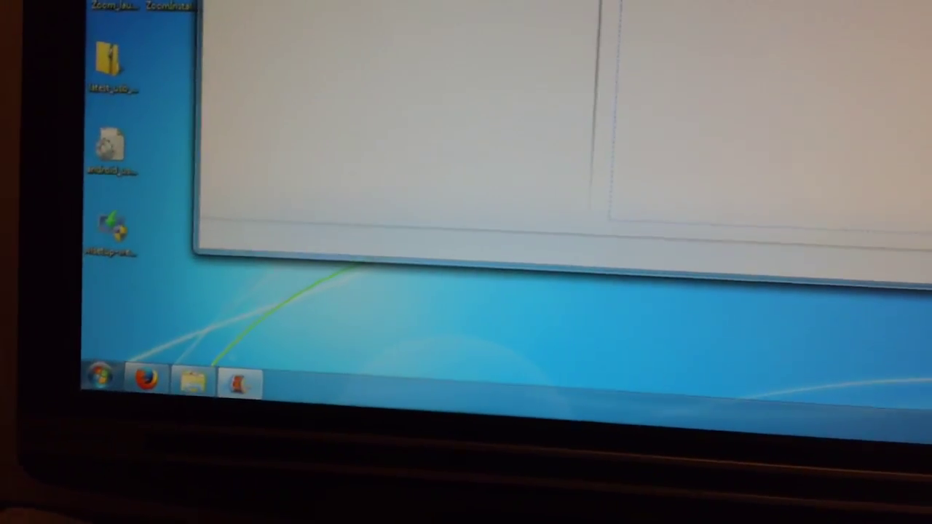